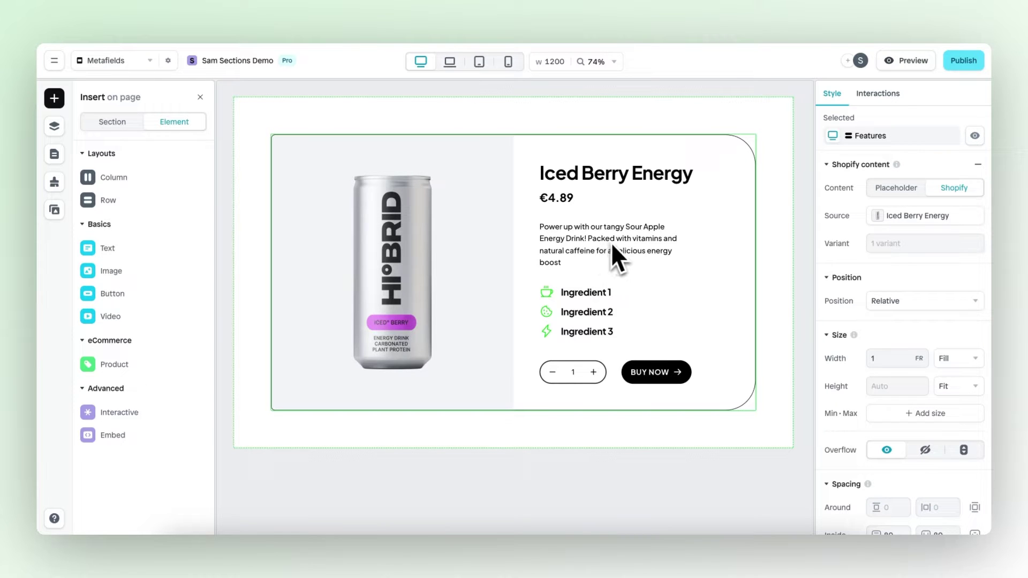
Select the word 'caffeine' in the Iced Berry Energy description to bring up its text toolbar.
{"action": "left_click", "coordinate": [606, 246]}
{"action": "left_click", "coordinate": [605, 246]}
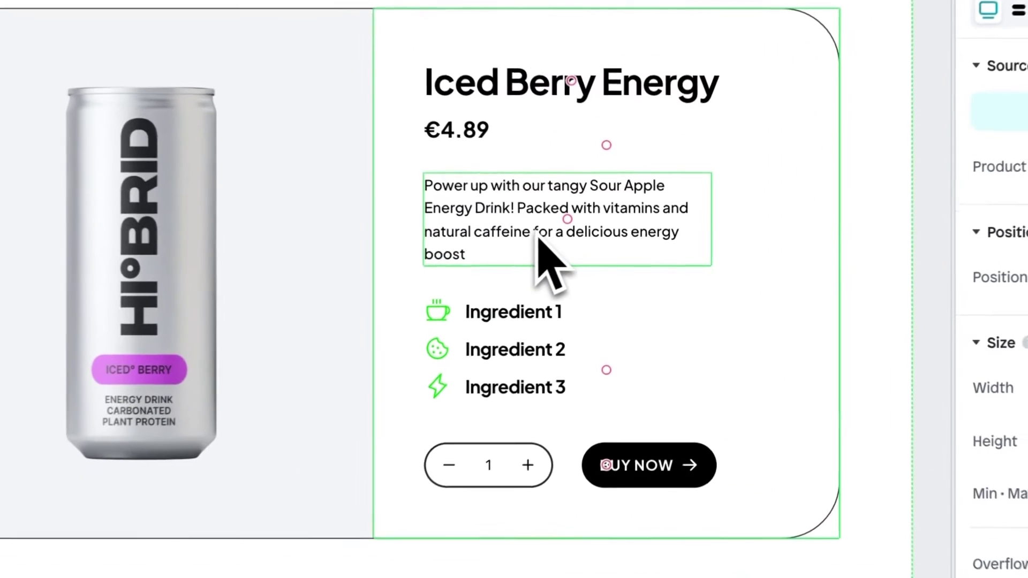
{"action": "double_click", "coordinate": [502, 232]}
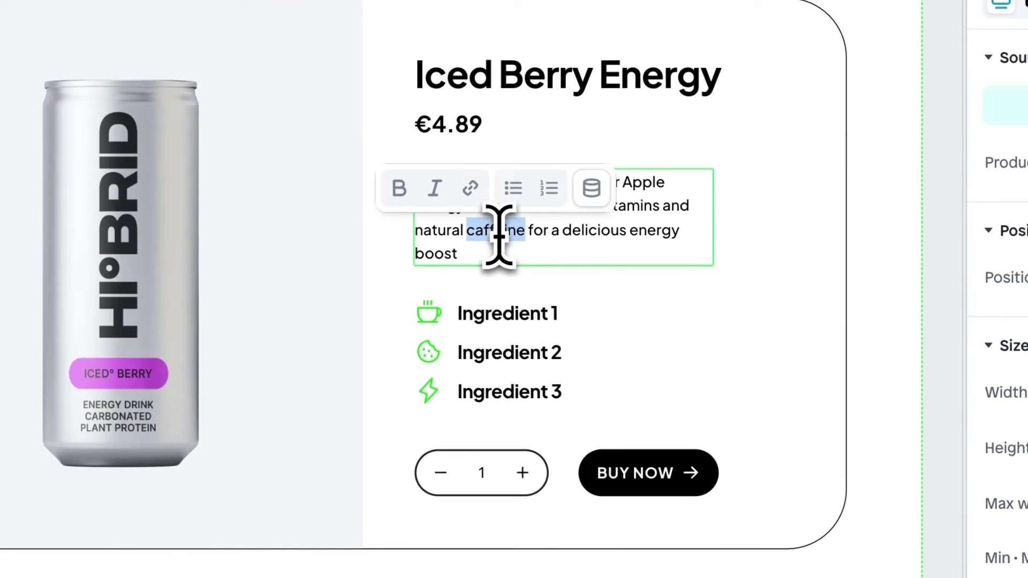
After 'boost' in the description, type ' {{' to list product fields like Caffeine, Electrolytes and Sugar.
{"action": "left_click", "coordinate": [592, 188]}
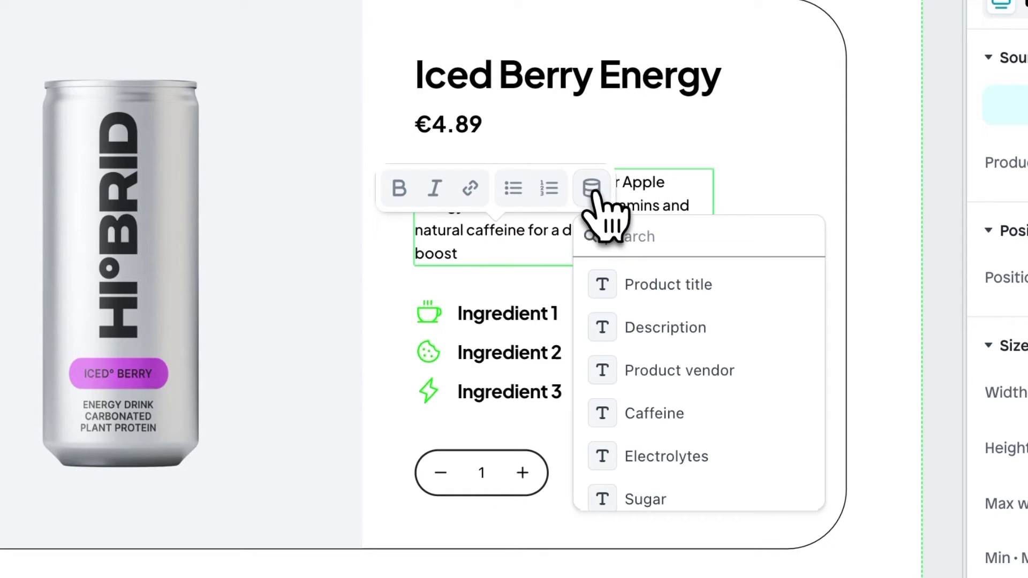
{"action": "left_click", "coordinate": [520, 252]}
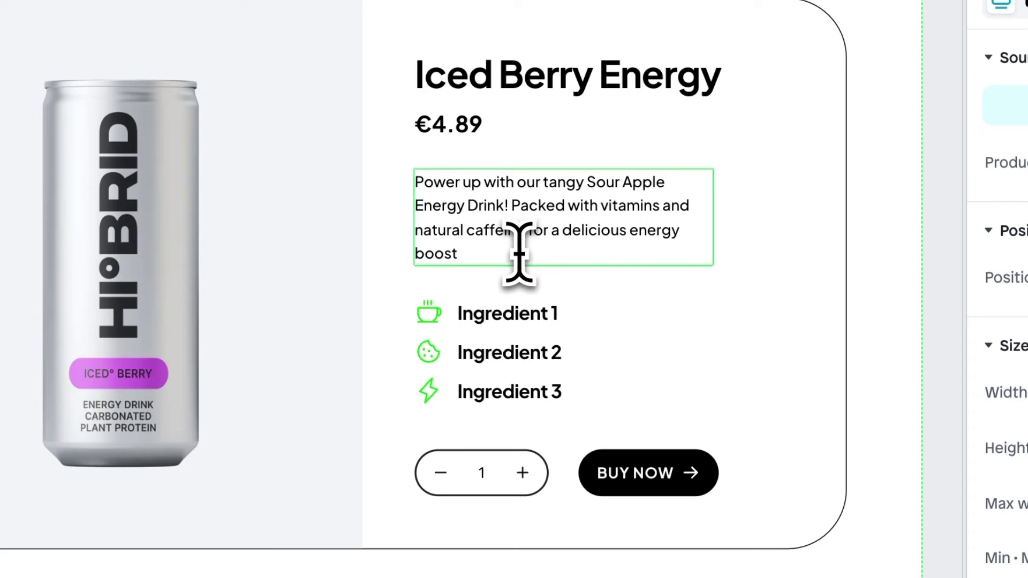
{"action": "type", "text": "{{"}
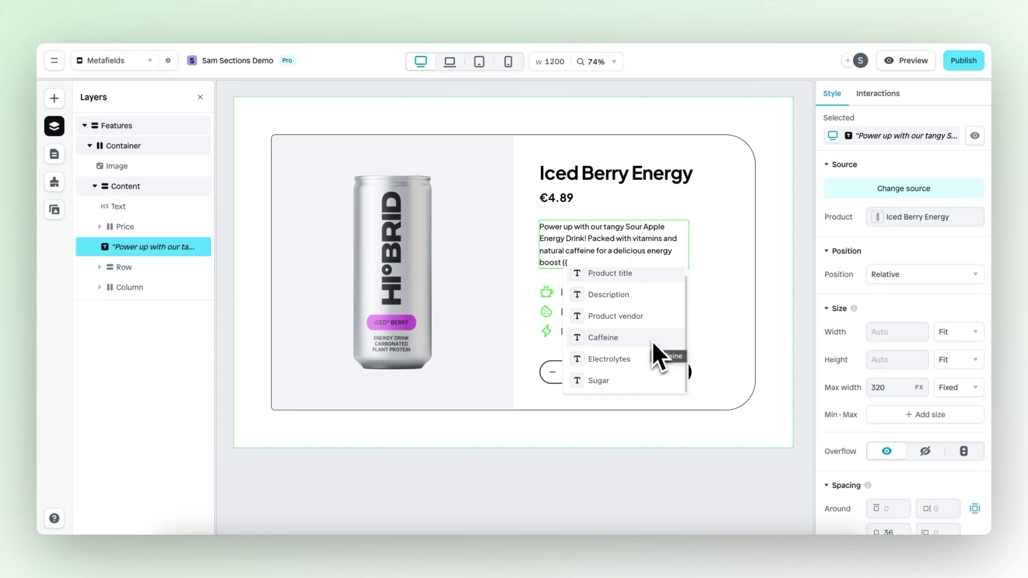
Insert the Product vendor dynamic field after 'boost' in the description.
{"action": "scroll", "coordinate": [651, 341], "scroll_direction": "up", "scroll_amount": 1}
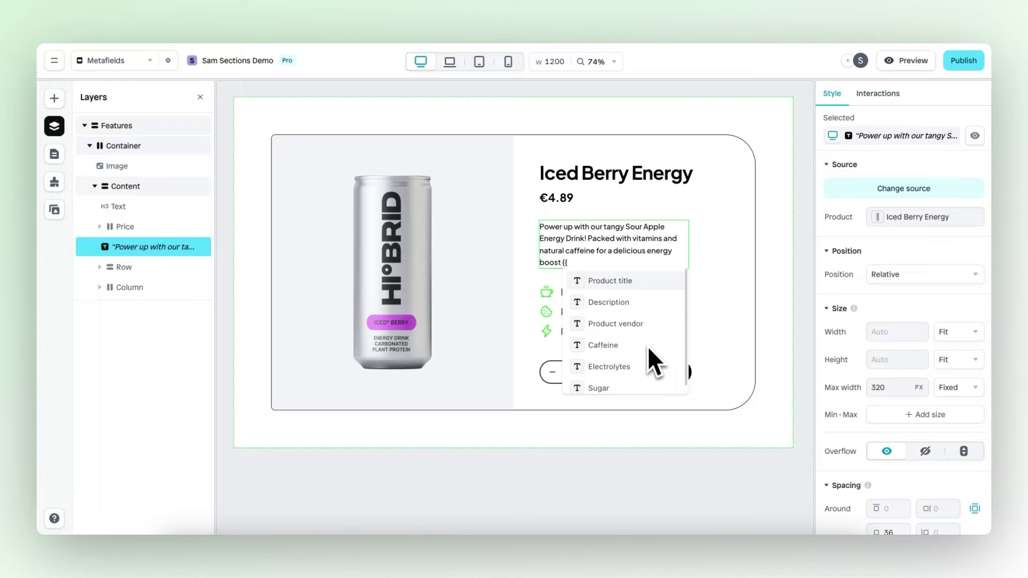
{"action": "left_click", "coordinate": [644, 330]}
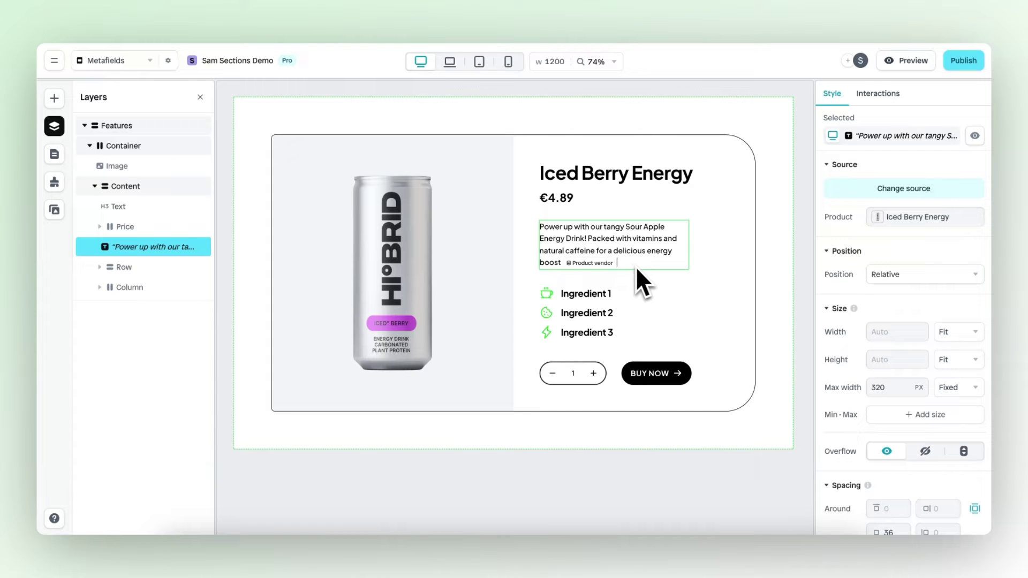
{"action": "left_click", "coordinate": [911, 62]}
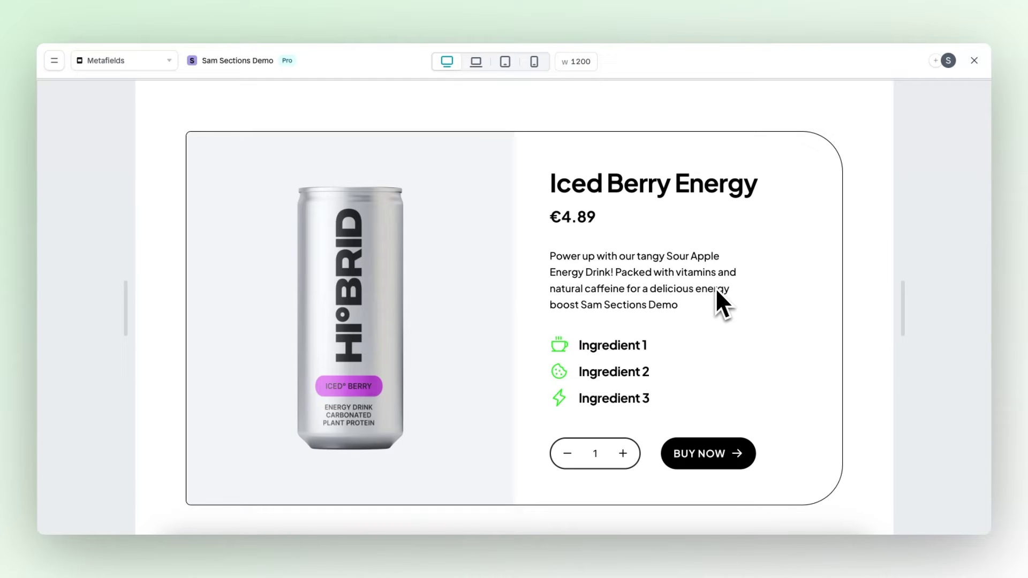
{"action": "left_click", "coordinate": [973, 62]}
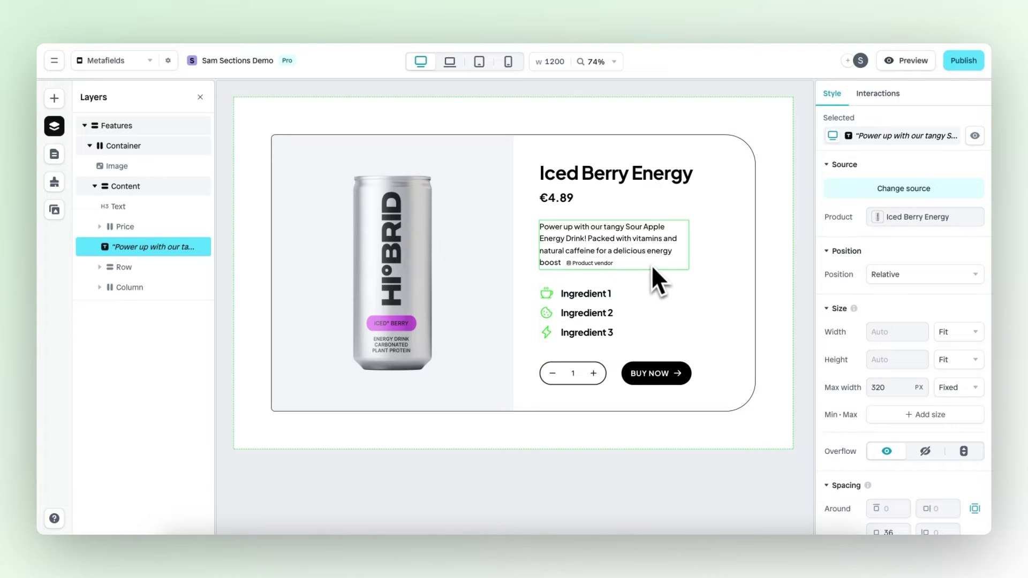
{"action": "left_click", "coordinate": [596, 293]}
{"action": "left_click", "coordinate": [601, 300]}
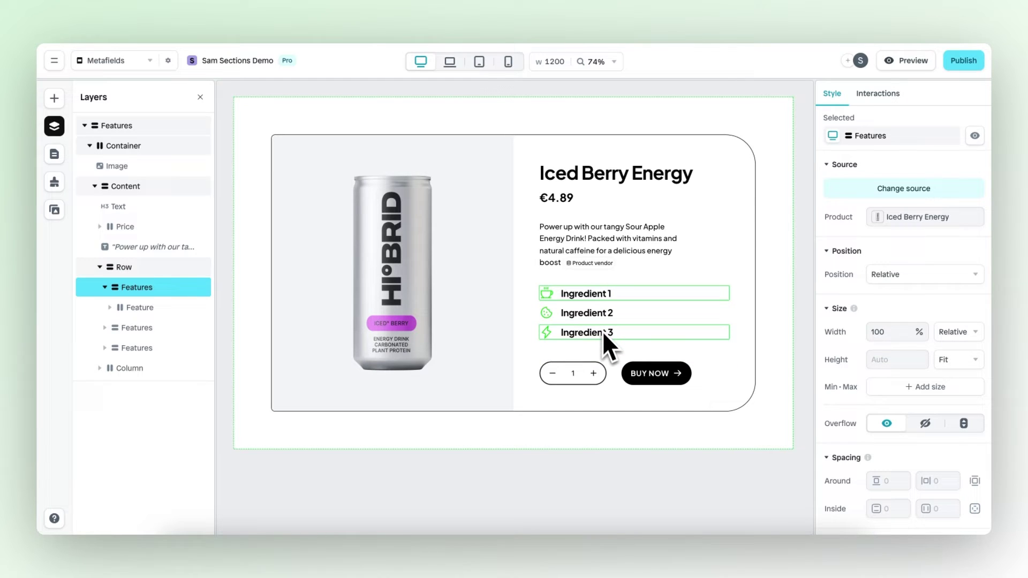
{"action": "left_click", "coordinate": [674, 328]}
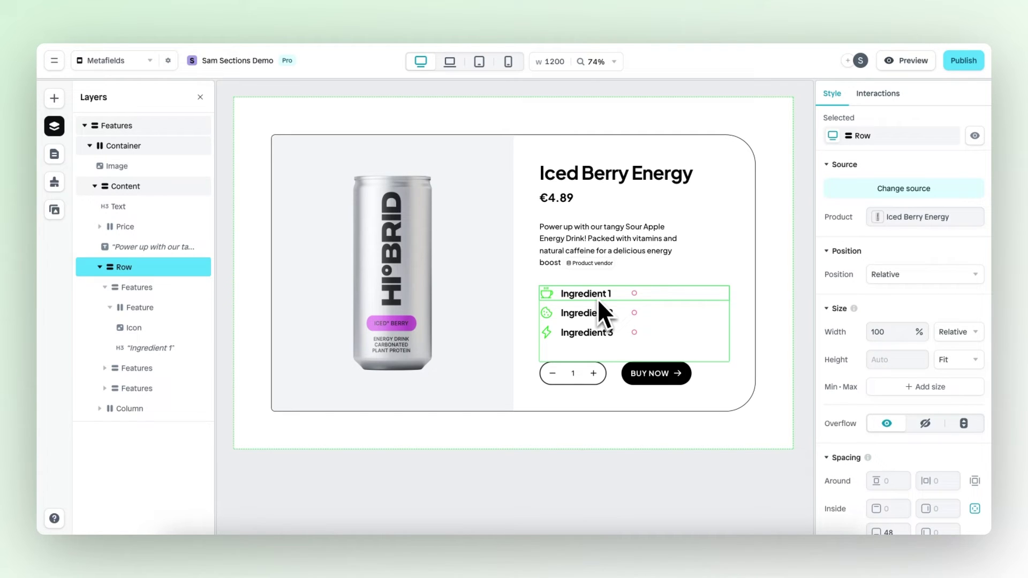
Bind the Ingredient 1 heading to the Caffeine metafield so it reads '150 milligrams caffeine'.
{"action": "left_click", "coordinate": [597, 298]}
{"action": "left_click", "coordinate": [597, 297]}
{"action": "left_click", "coordinate": [601, 299]}
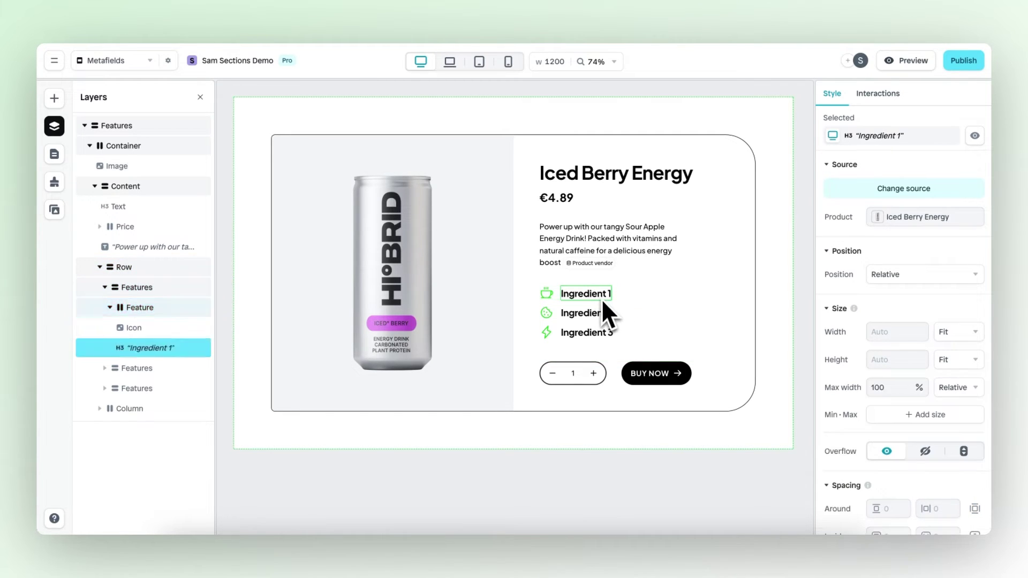
{"action": "scroll", "coordinate": [837, 313], "scroll_direction": "down", "scroll_amount": 5}
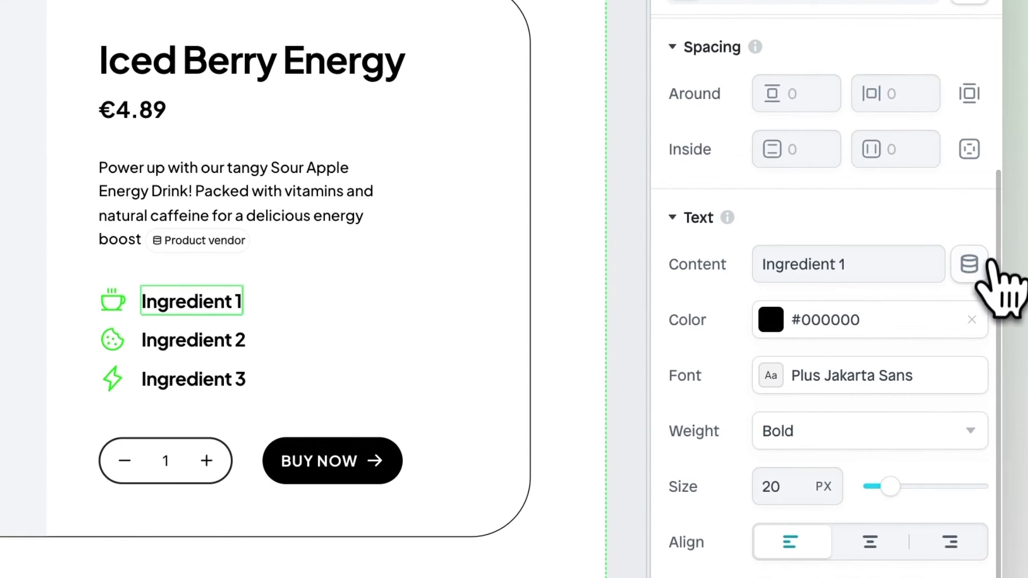
{"action": "left_click", "coordinate": [980, 267]}
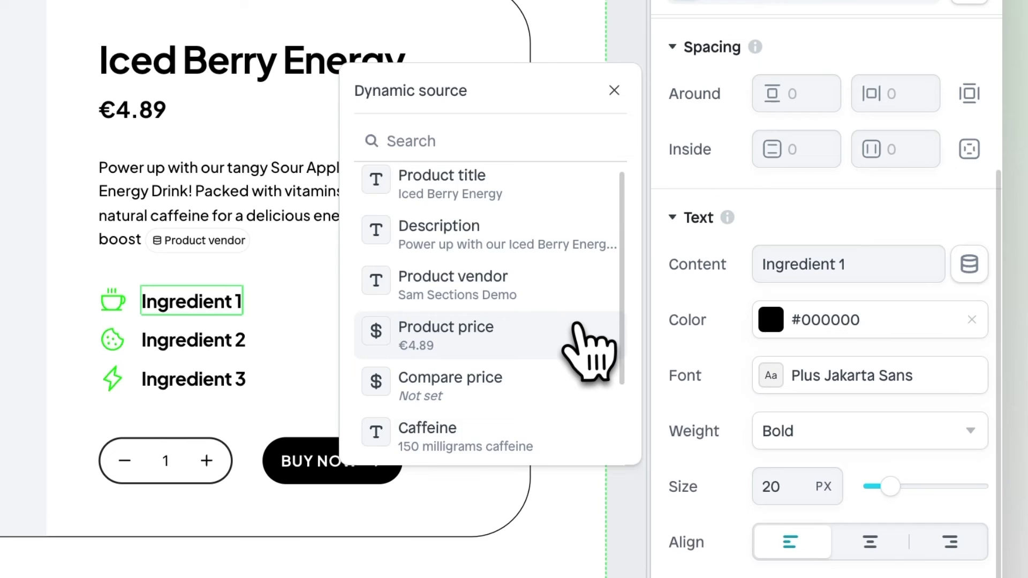
{"action": "scroll", "coordinate": [581, 332], "scroll_direction": "down", "scroll_amount": 3}
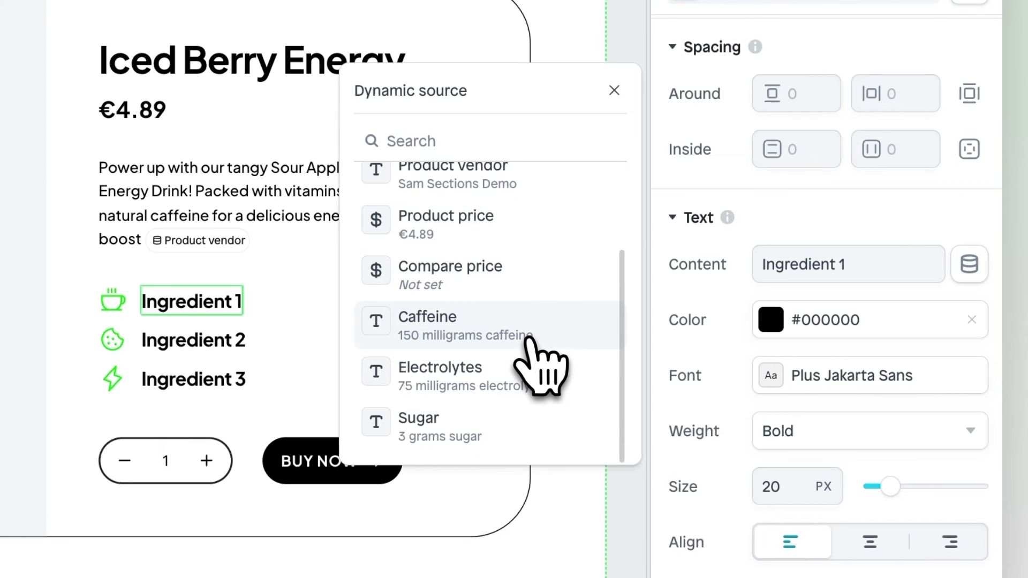
{"action": "left_click", "coordinate": [527, 339]}
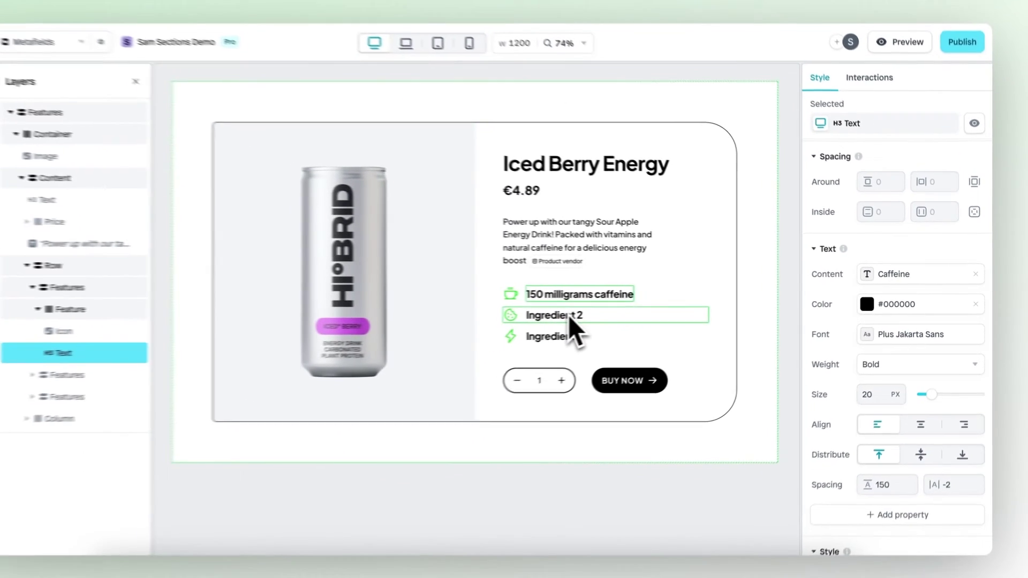
Bind the Ingredient 2 heading to the Sugar metafield, showing '3 grams sugar'.
{"action": "left_click", "coordinate": [568, 318]}
{"action": "left_click", "coordinate": [569, 317]}
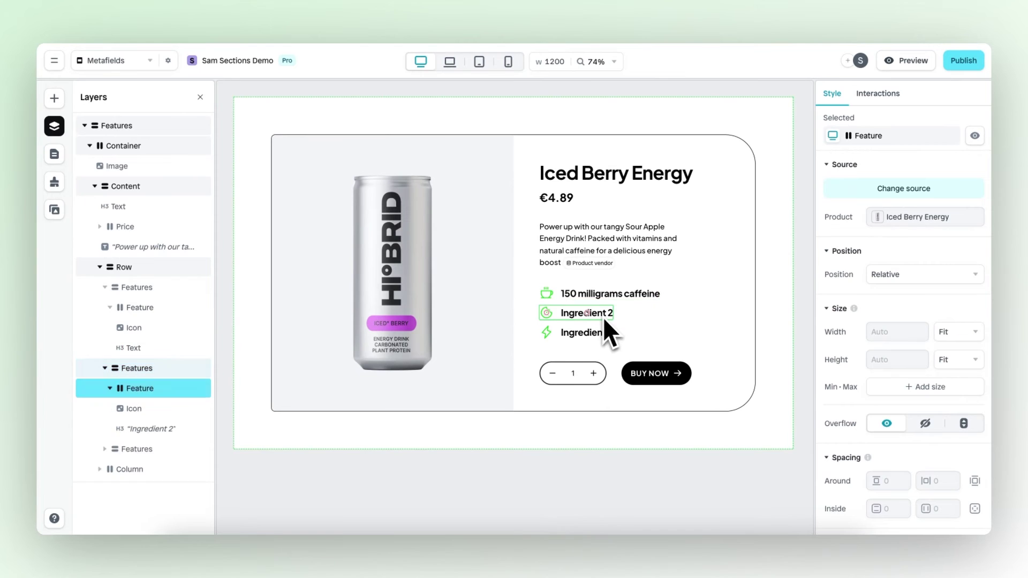
{"action": "left_click", "coordinate": [604, 319]}
{"action": "scroll", "coordinate": [924, 317], "scroll_direction": "down", "scroll_amount": 1}
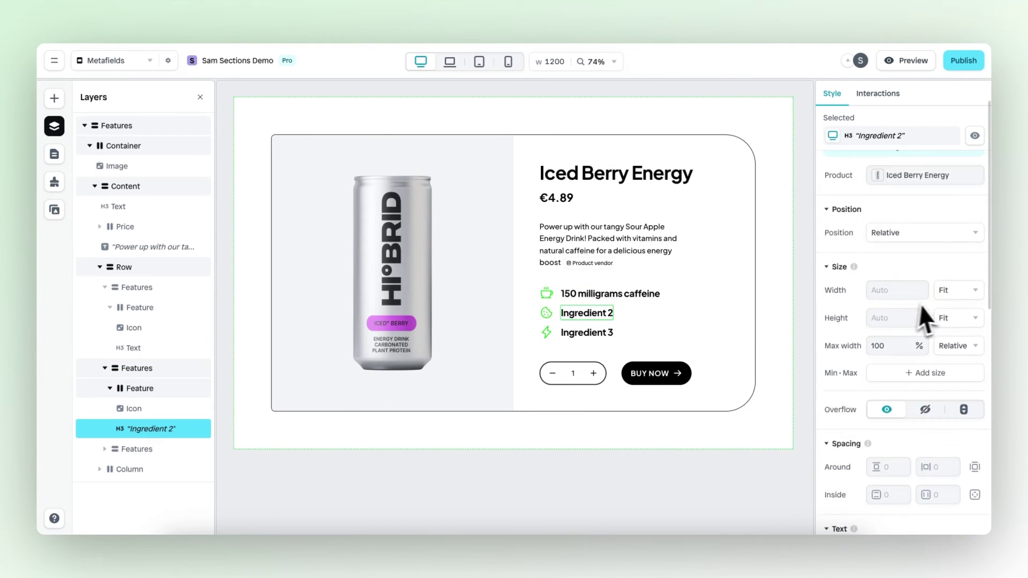
{"action": "scroll", "coordinate": [930, 303], "scroll_direction": "down", "scroll_amount": 5}
{"action": "left_click", "coordinate": [975, 274]}
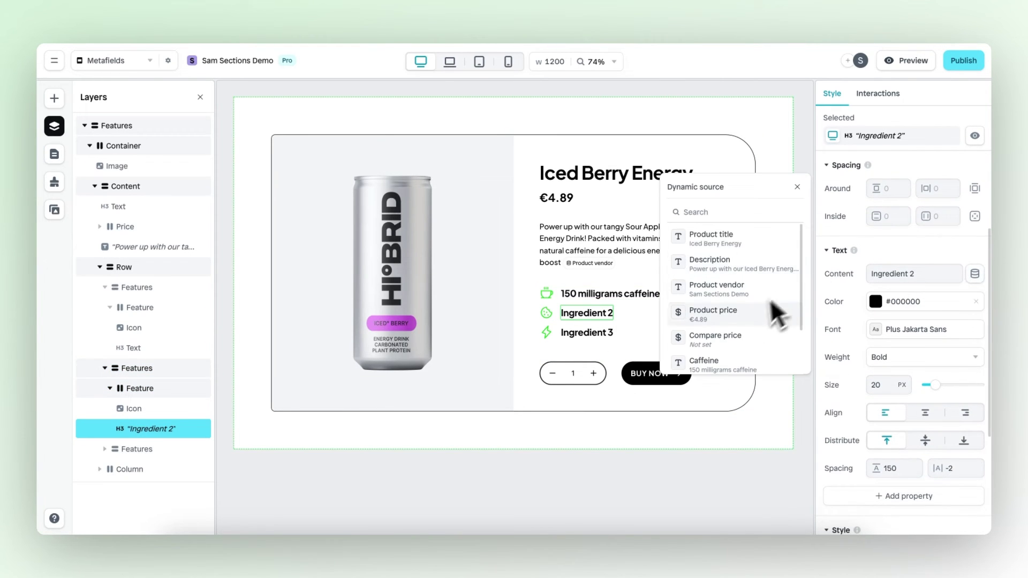
{"action": "scroll", "coordinate": [770, 308], "scroll_direction": "down", "scroll_amount": 2}
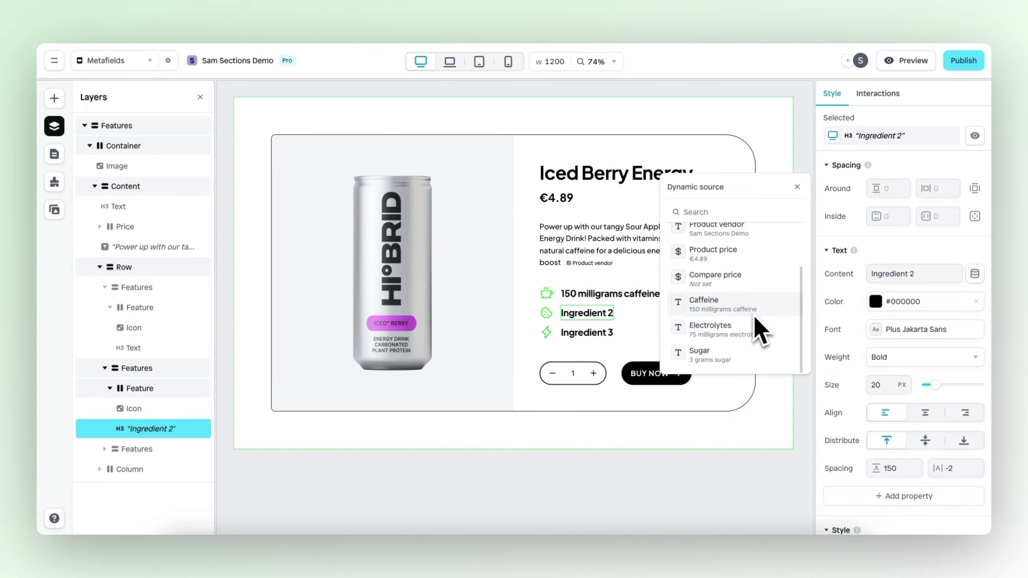
{"action": "left_click", "coordinate": [755, 356]}
Bind the Ingredient 3 heading to the Electrolytes metafield, showing '75 milligrams electrolytes'.
{"action": "left_click", "coordinate": [607, 334]}
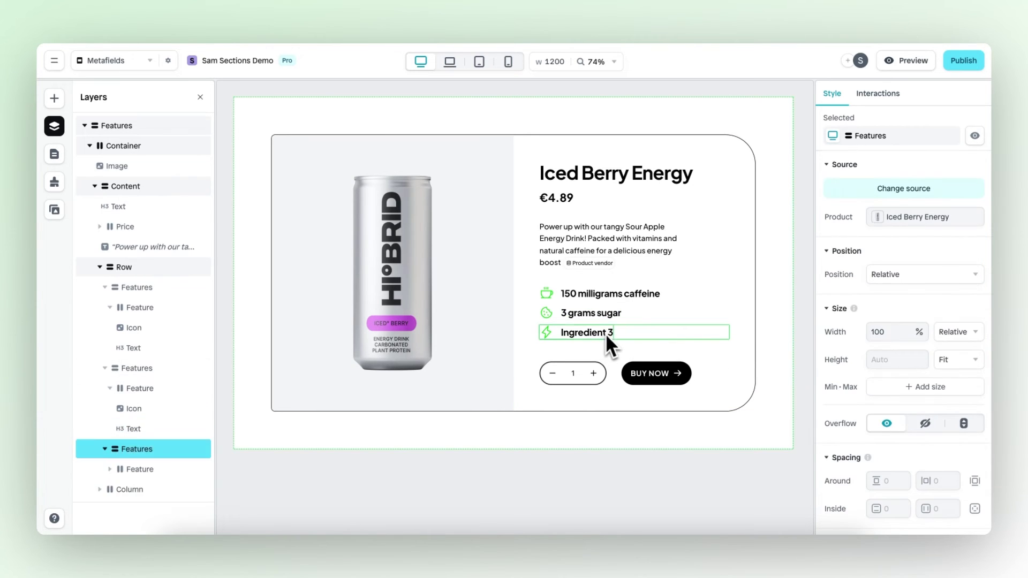
{"action": "left_click", "coordinate": [607, 335]}
{"action": "left_click", "coordinate": [606, 333]}
{"action": "scroll", "coordinate": [868, 348], "scroll_direction": "down", "scroll_amount": 6}
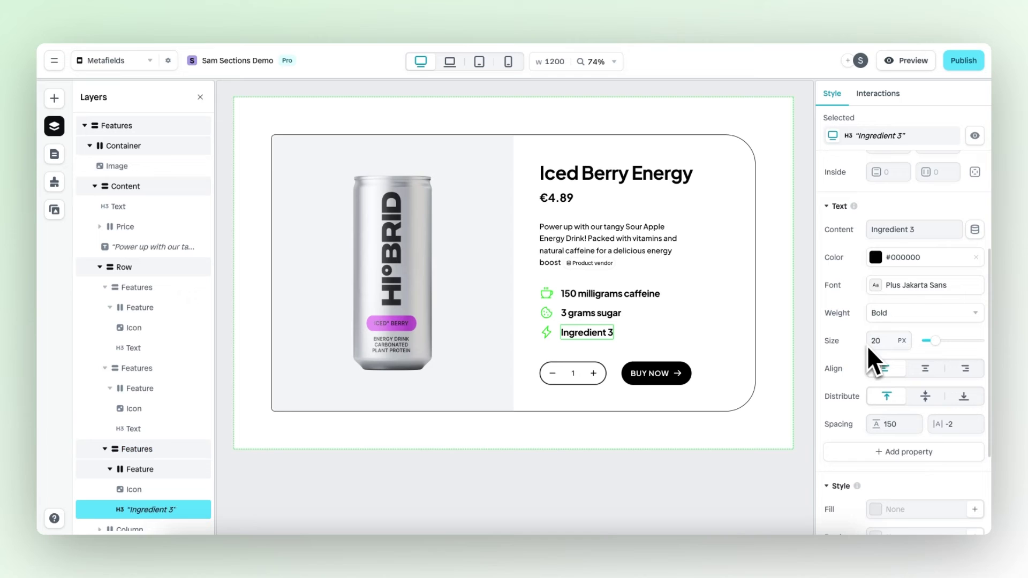
{"action": "left_click", "coordinate": [976, 229]}
{"action": "scroll", "coordinate": [754, 279], "scroll_direction": "down", "scroll_amount": 2}
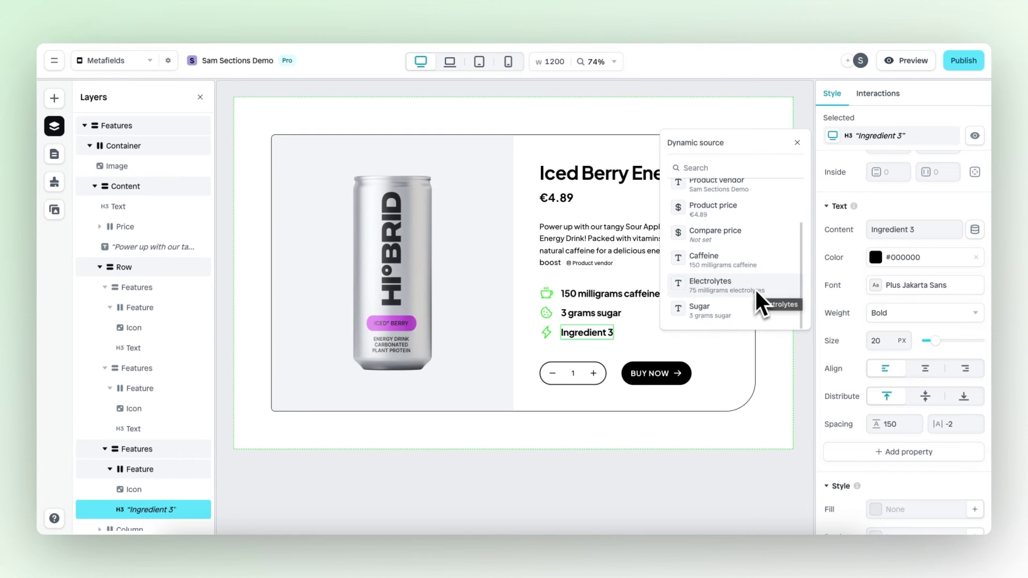
{"action": "left_click", "coordinate": [754, 289]}
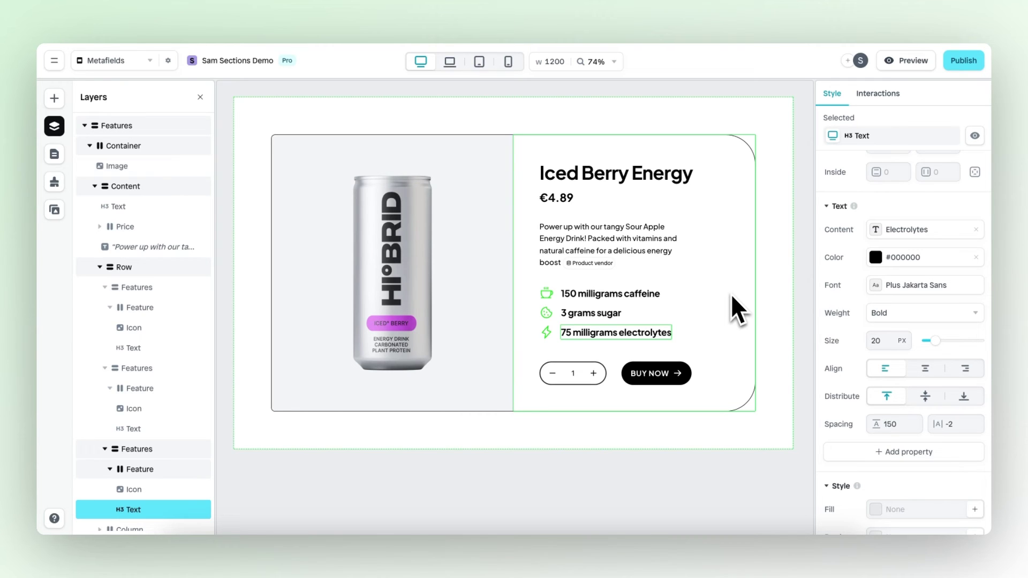
{"action": "scroll", "coordinate": [849, 289], "scroll_direction": "up", "scroll_amount": 6}
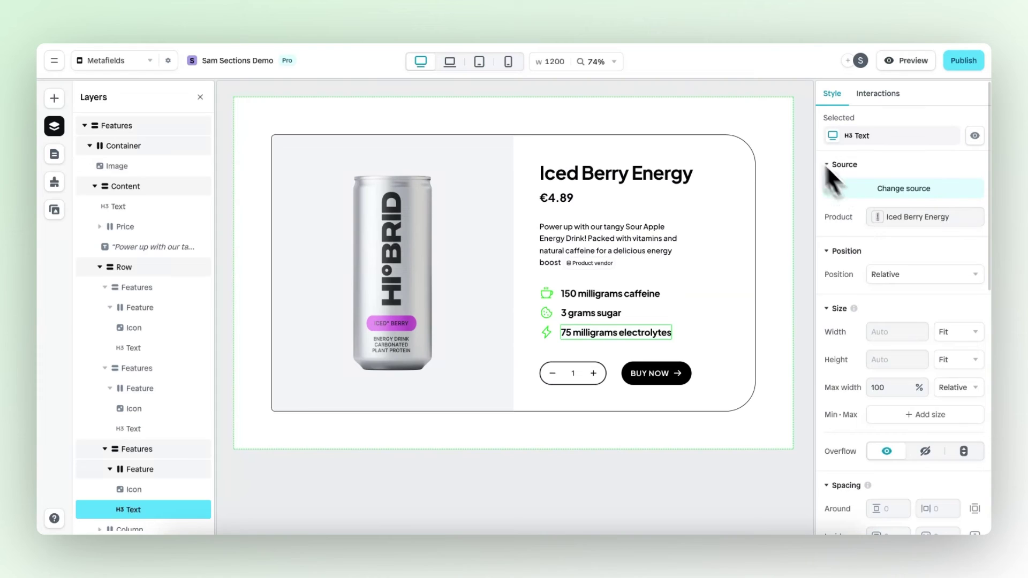
Set the Features section's product source to Sour Apple Energy, updating its ingredient values.
{"action": "left_click", "coordinate": [777, 126]}
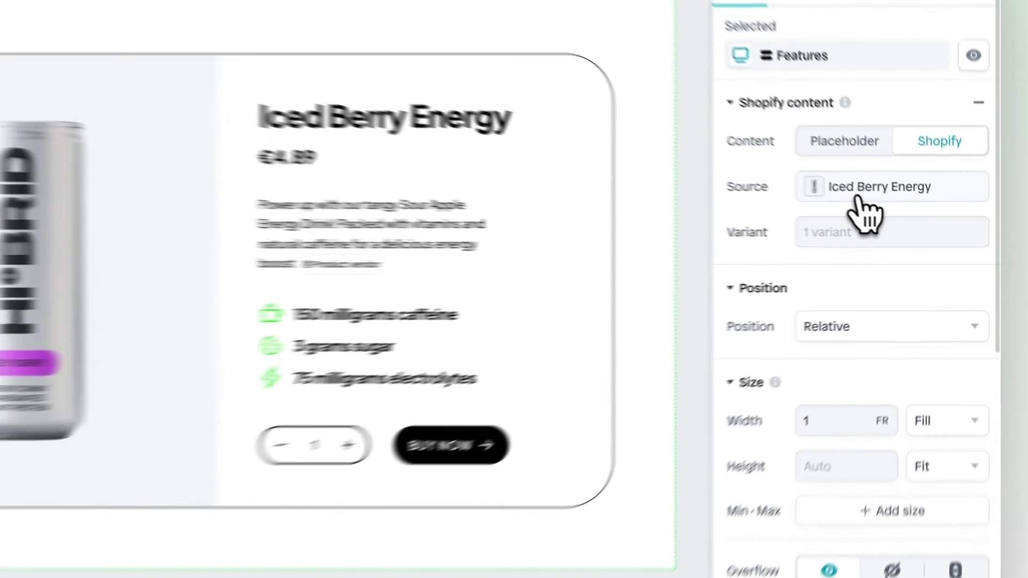
{"action": "left_click", "coordinate": [906, 222]}
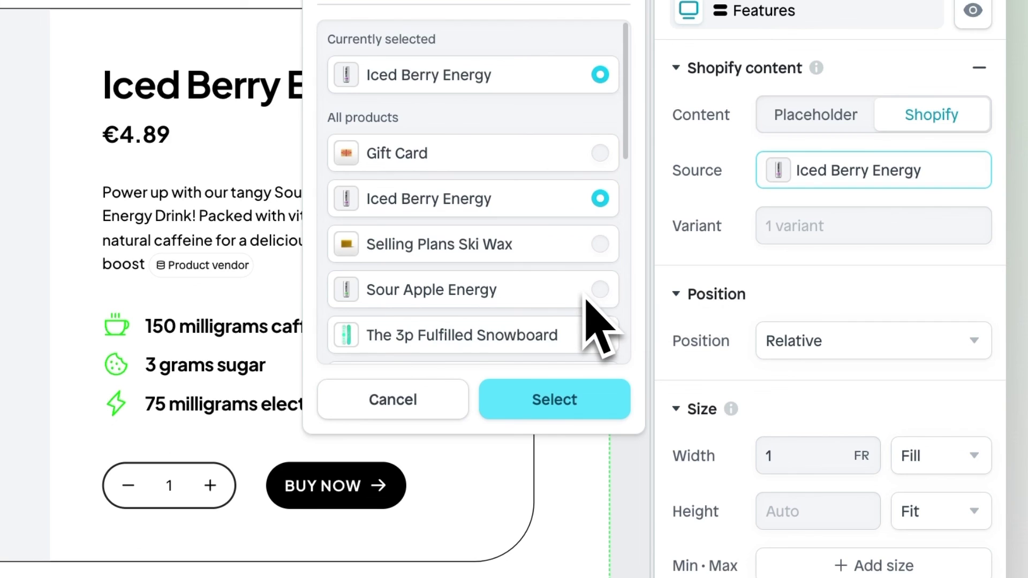
{"action": "left_click", "coordinate": [597, 291]}
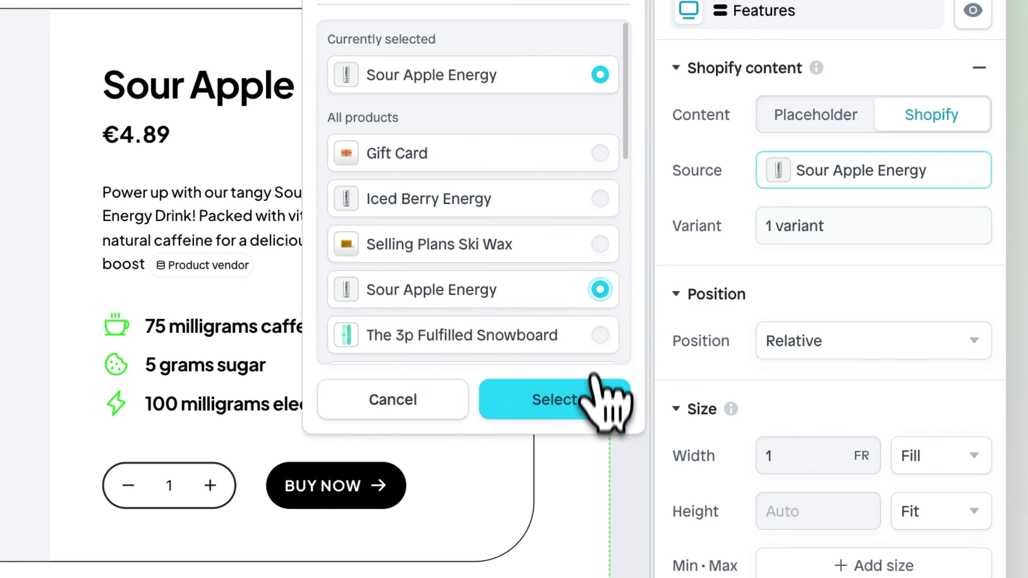
{"action": "left_click", "coordinate": [594, 403]}
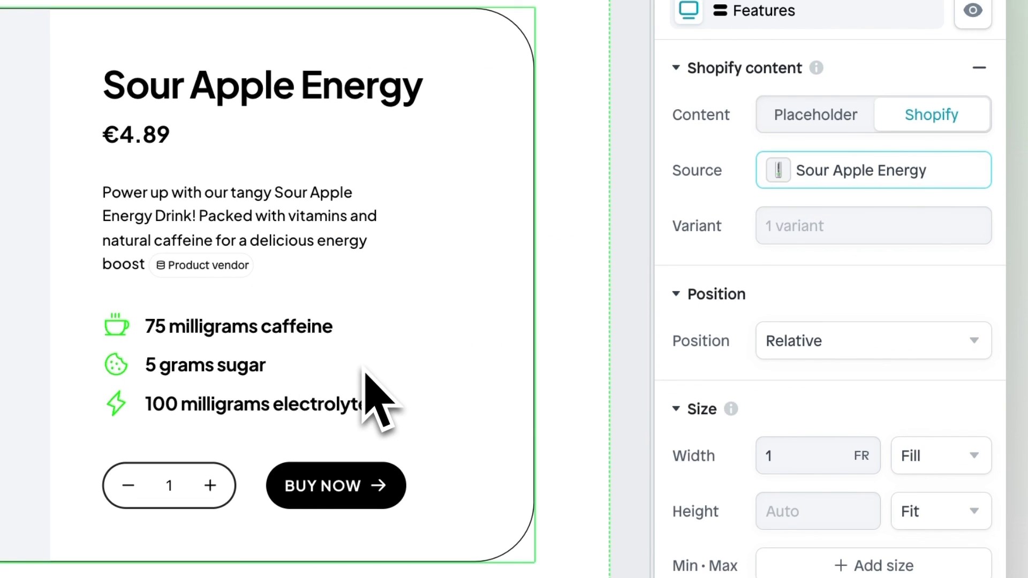